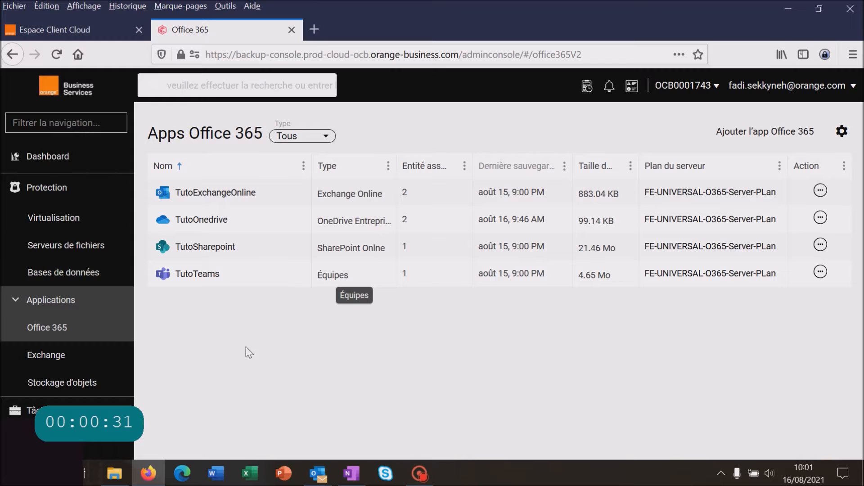
- Open the TutoOnedrive app and start a full user restore for the second user in the list
left_click(203, 221)
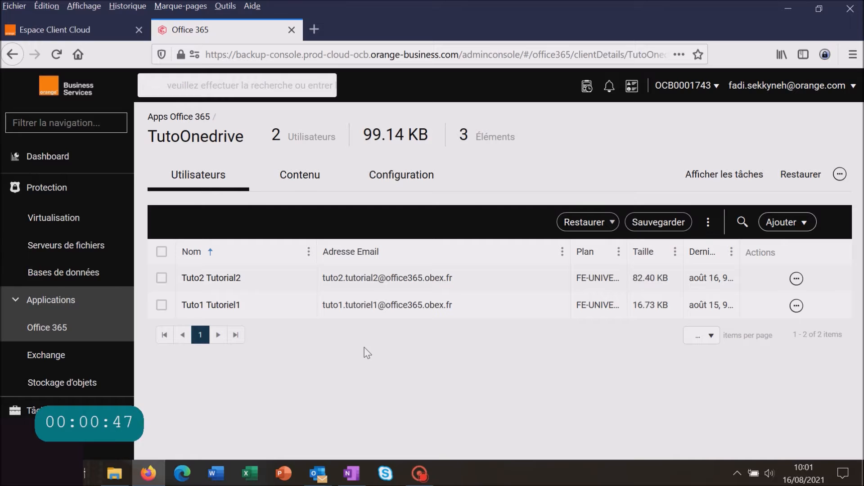
left_click(161, 306)
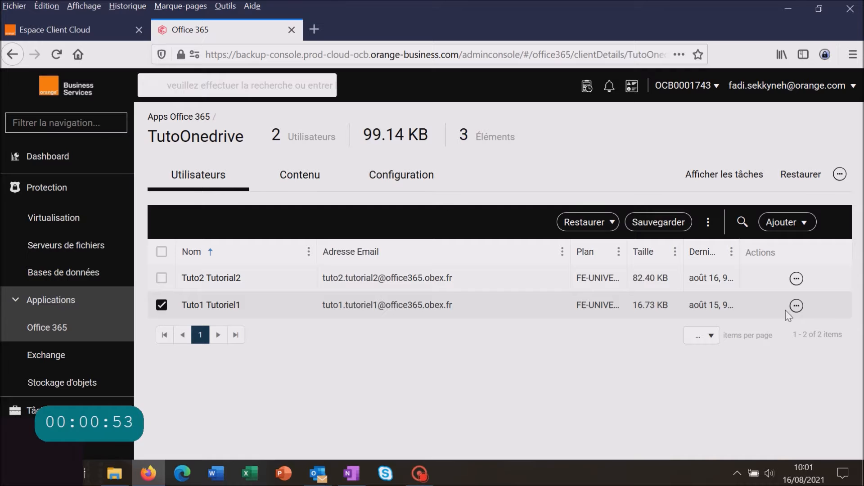
left_click(796, 306)
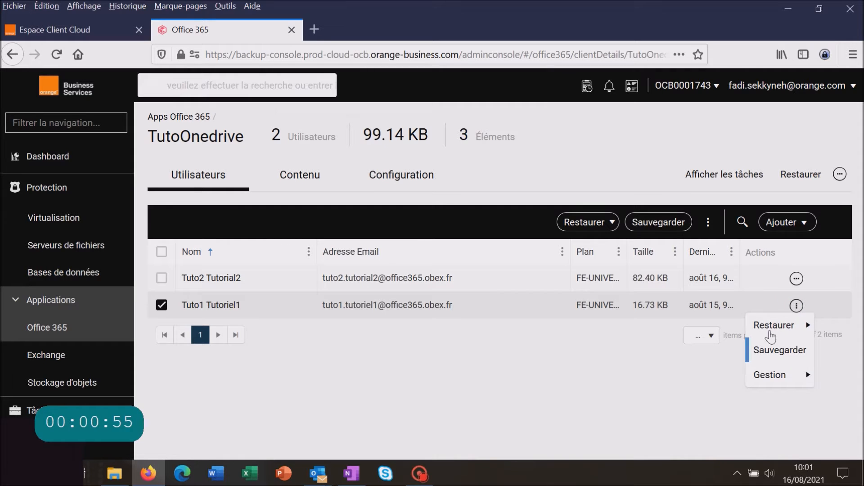
mouse_move(772, 332)
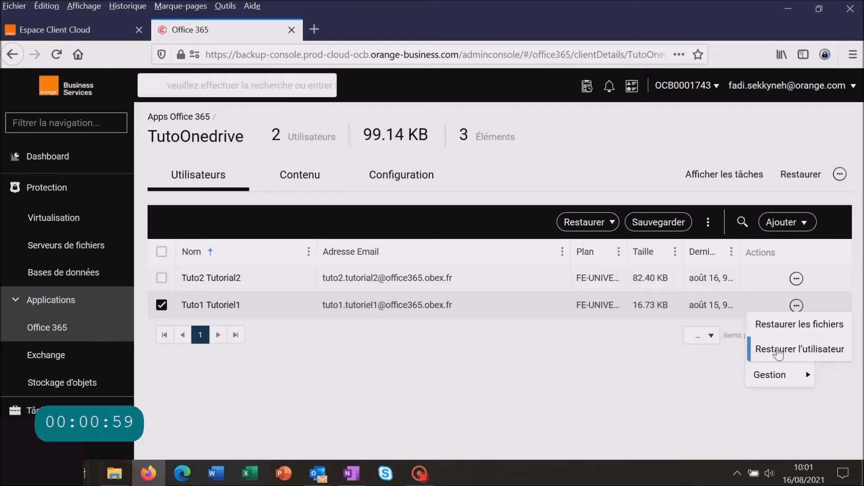
left_click(779, 354)
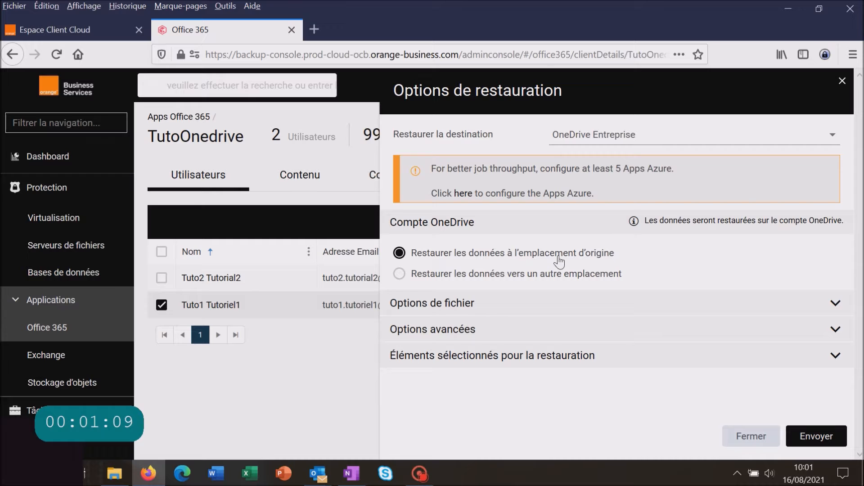
- Submit the user restore to the original location with existing files set to Remplacer inconditionnellement, and check the active jobs
left_click(834, 306)
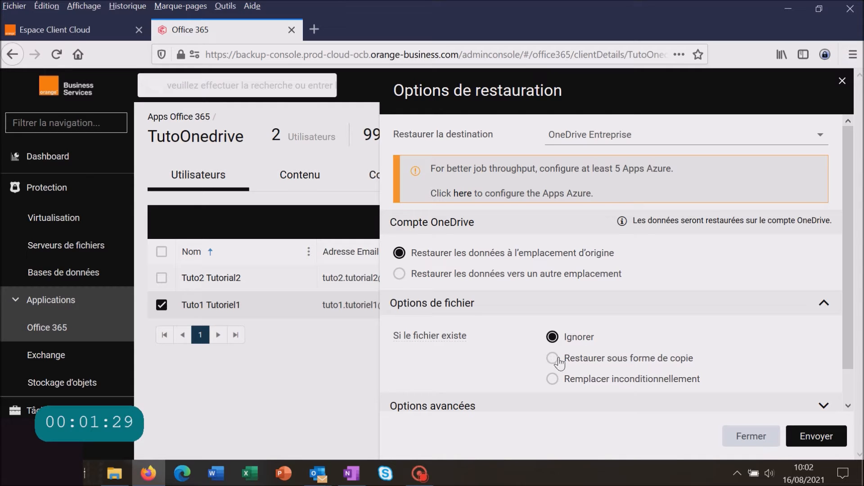
left_click(553, 380)
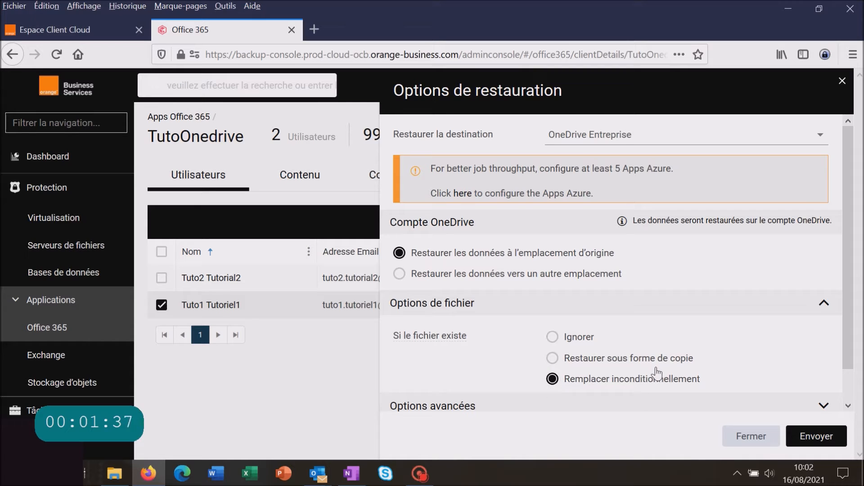
left_click(848, 405)
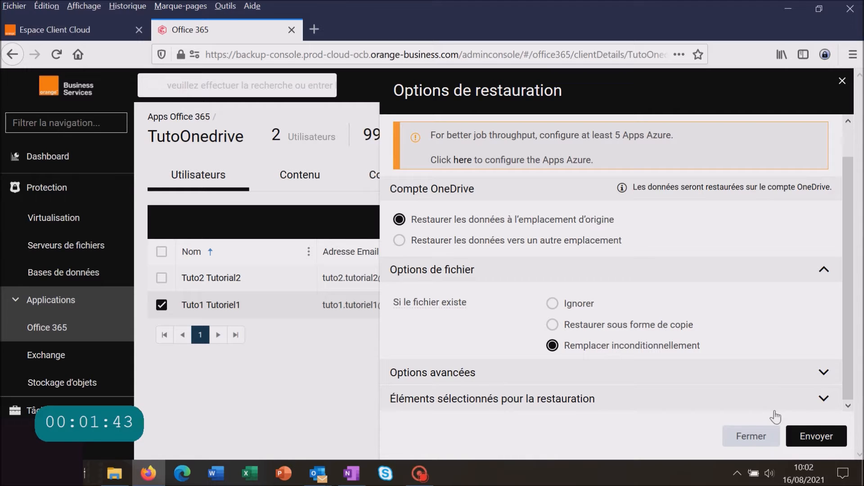
left_click(808, 441)
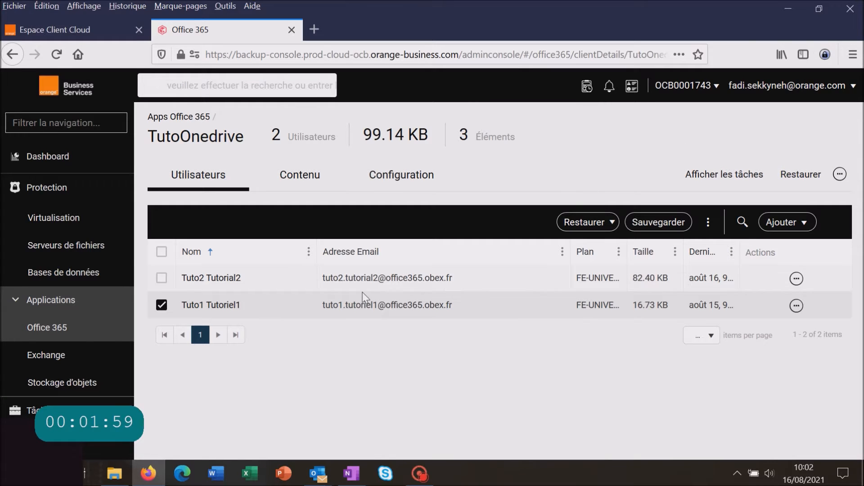
left_click(47, 408)
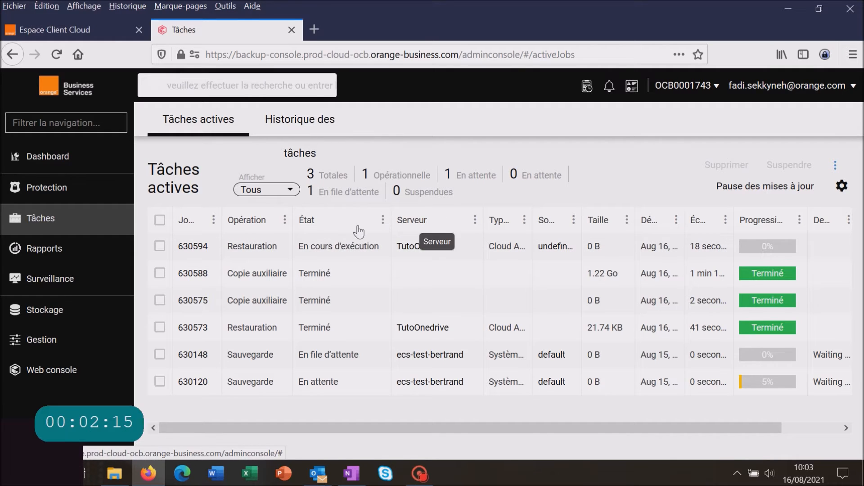
- Return to TutoOnedrive in the Office 365 apps and open the file-level restore for the first user in the list
left_click(50, 188)
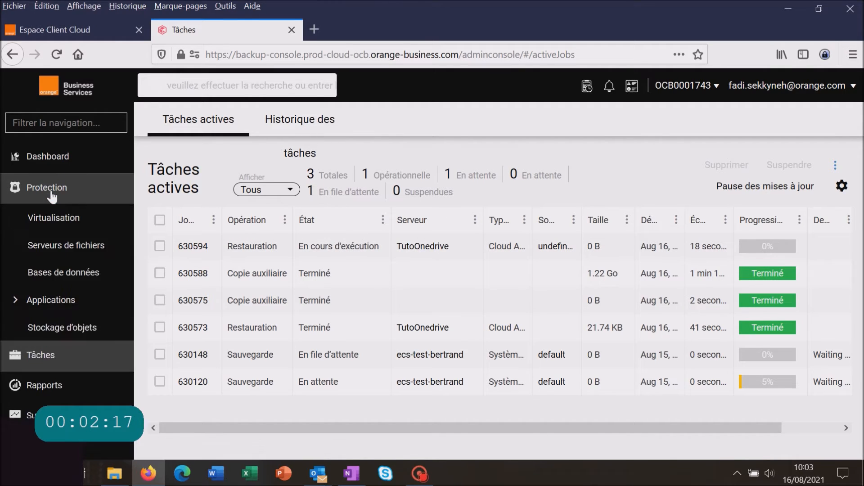
left_click(62, 305)
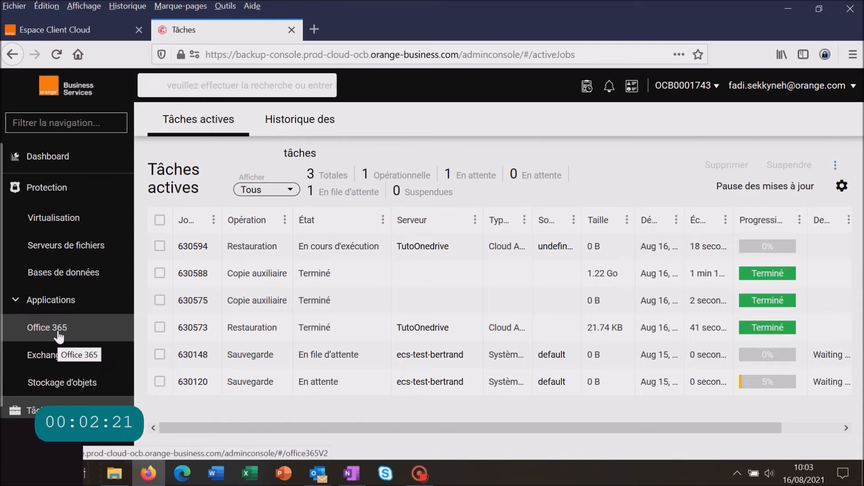
left_click(59, 337)
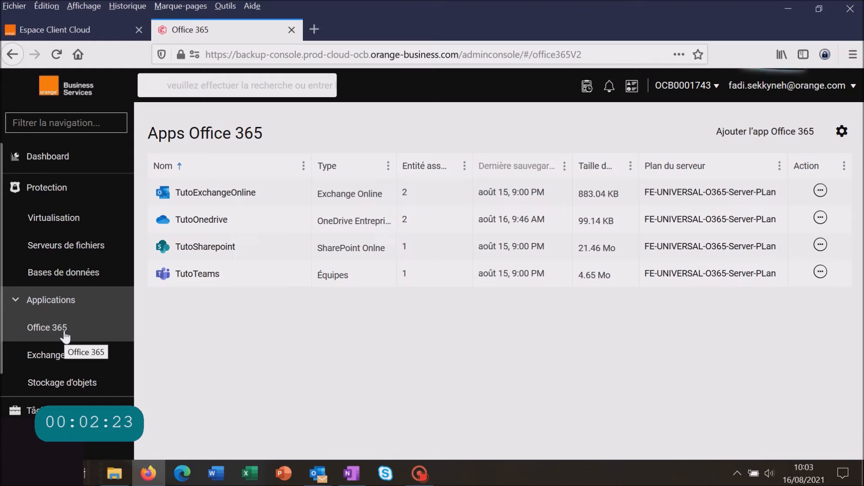
left_click(185, 225)
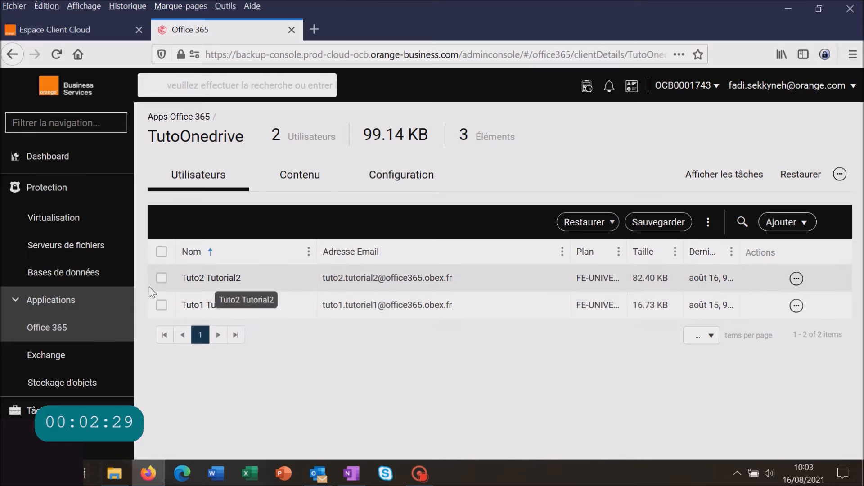
left_click(163, 279)
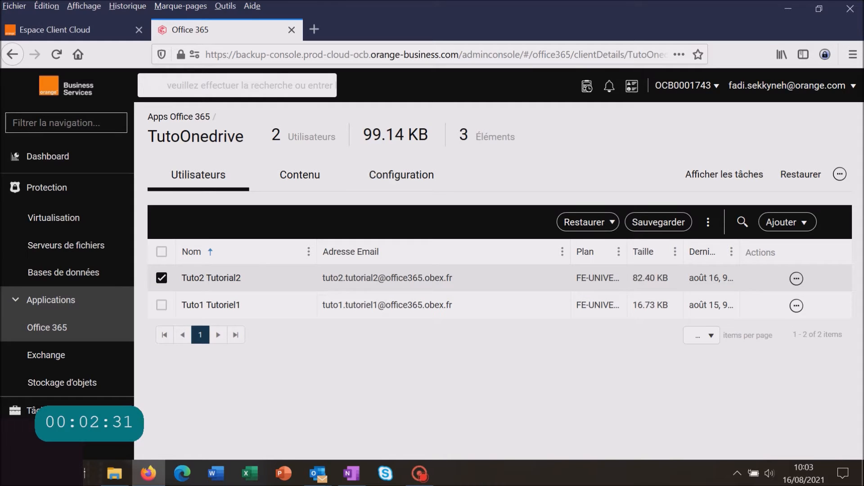
left_click(797, 280)
mouse_move(808, 298)
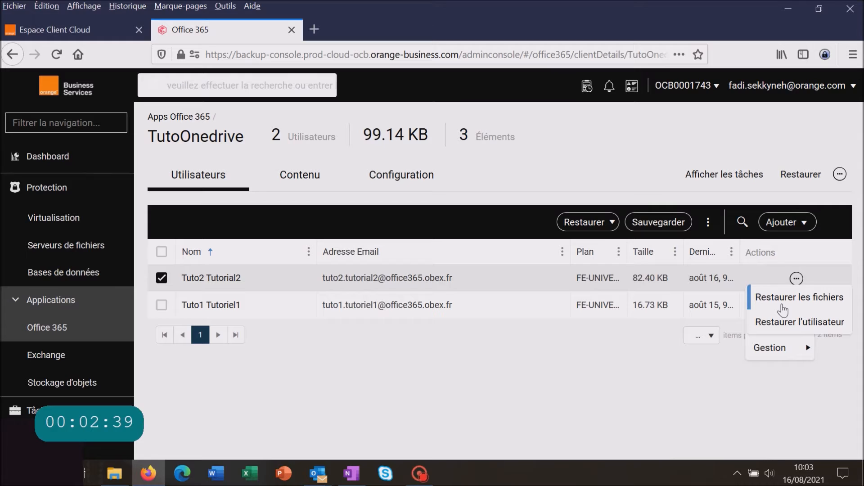
left_click(782, 299)
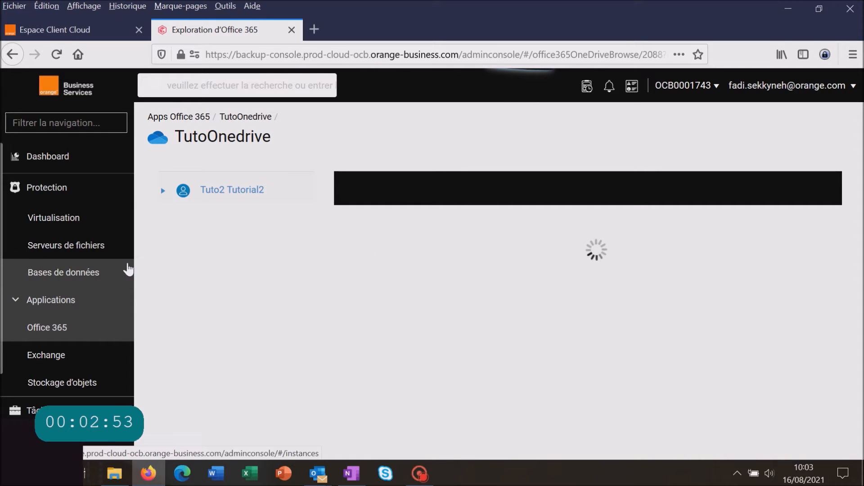
- Browse the user's My Drive folder and select Newsletter_FAB_Juin2021.docx for restoration
left_click(228, 190)
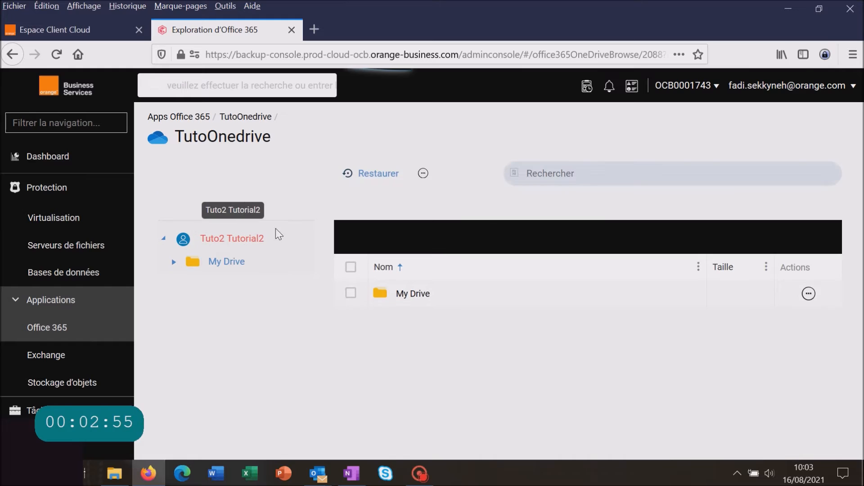
left_click(173, 262)
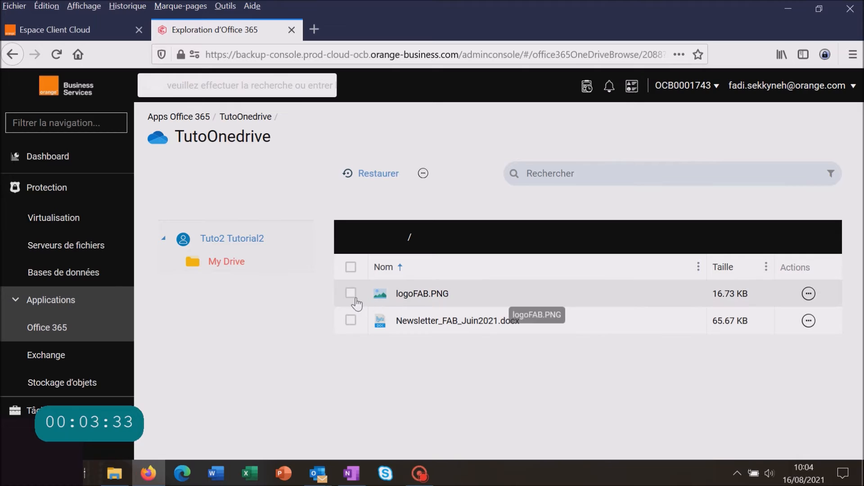
left_click(353, 321)
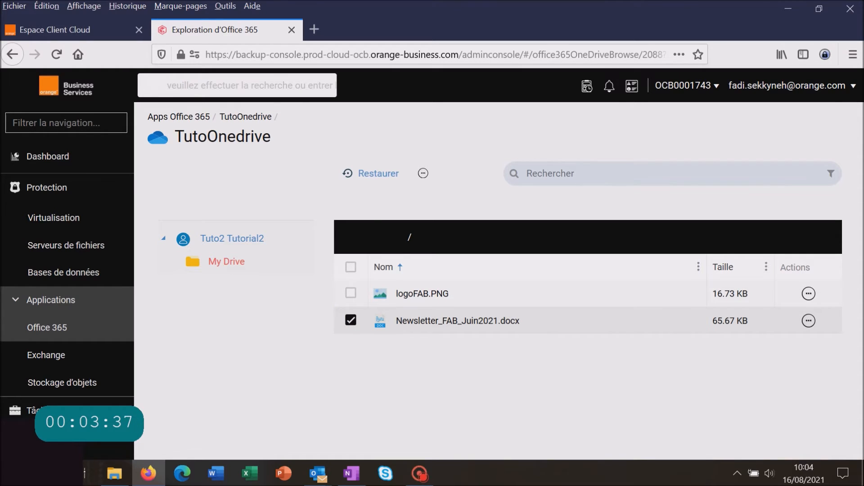
left_click(395, 174)
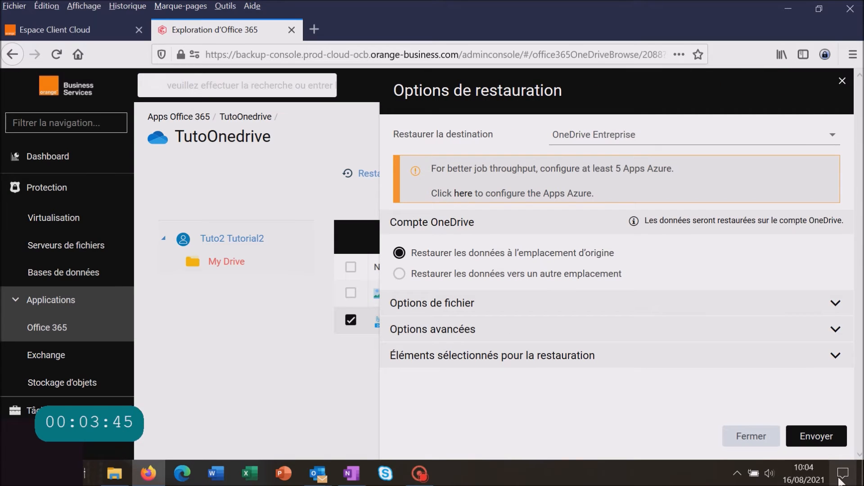
left_click(752, 435)
left_click(423, 173)
- Restore the selected file to its original location with Remplacer inconditionnellement for existing files, and check the active jobs
left_click(380, 173)
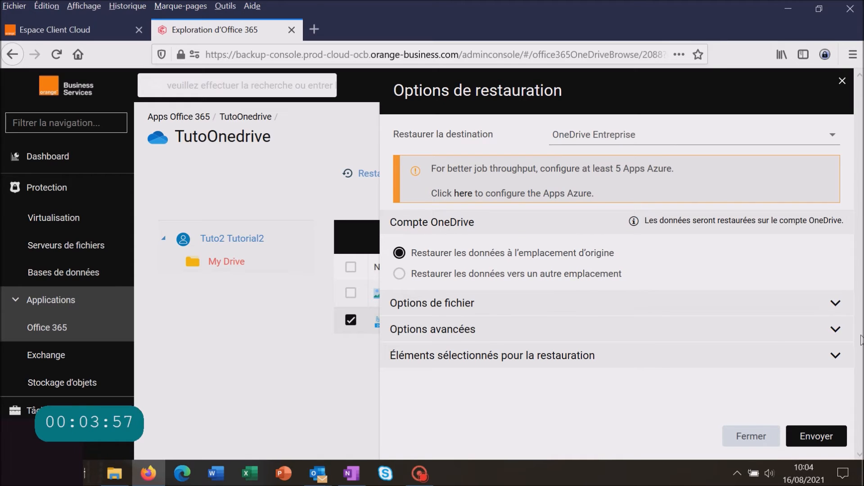
left_click(836, 303)
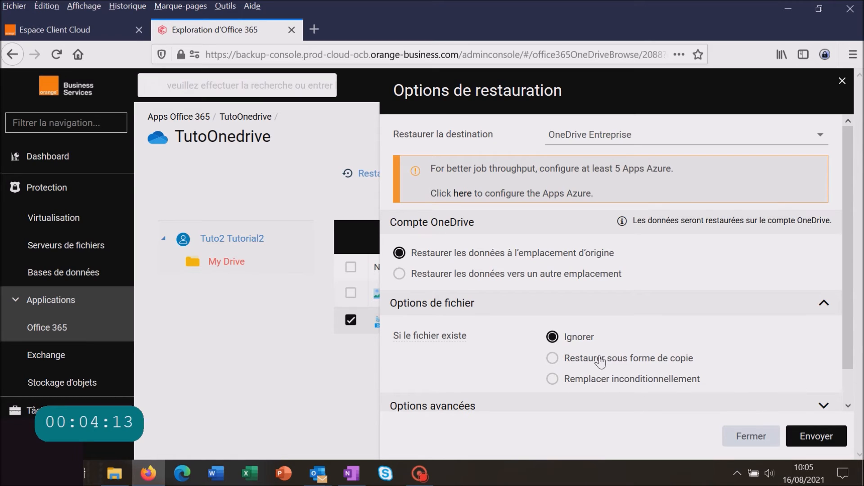
left_click(617, 379)
left_click(819, 436)
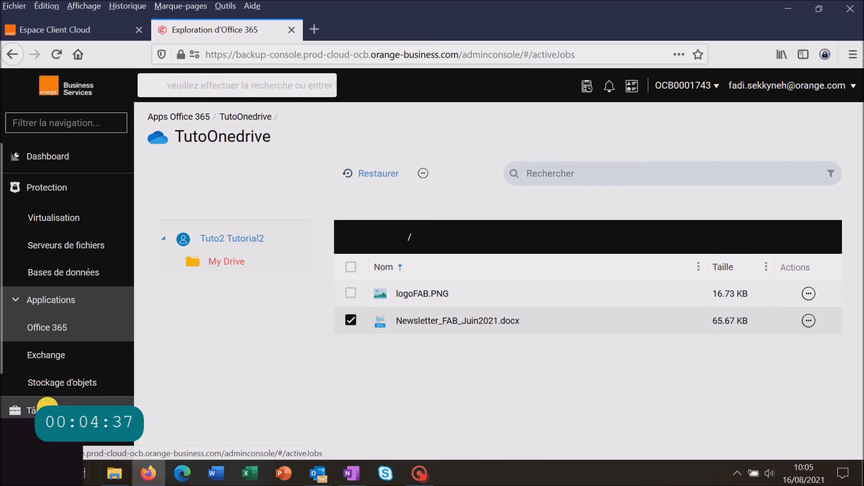
left_click(30, 410)
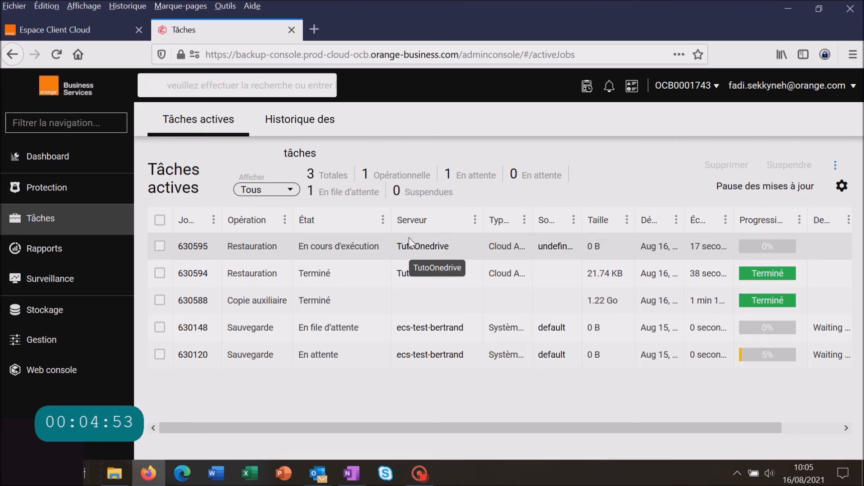
- Return to the Office 365 apps list under the protected applications
left_click(57, 188)
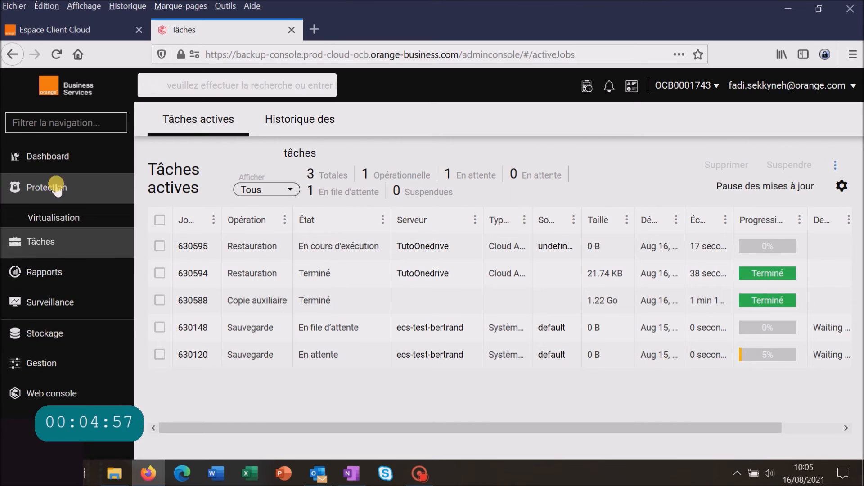
left_click(50, 299)
left_click(56, 333)
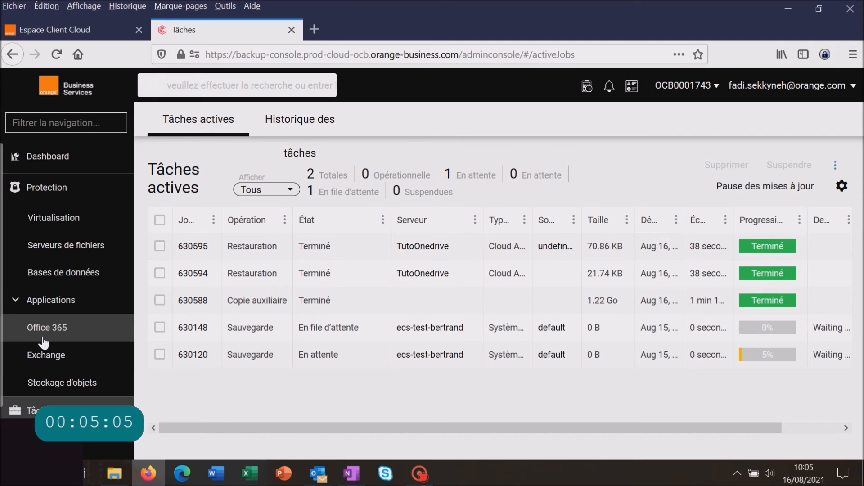
left_click(52, 327)
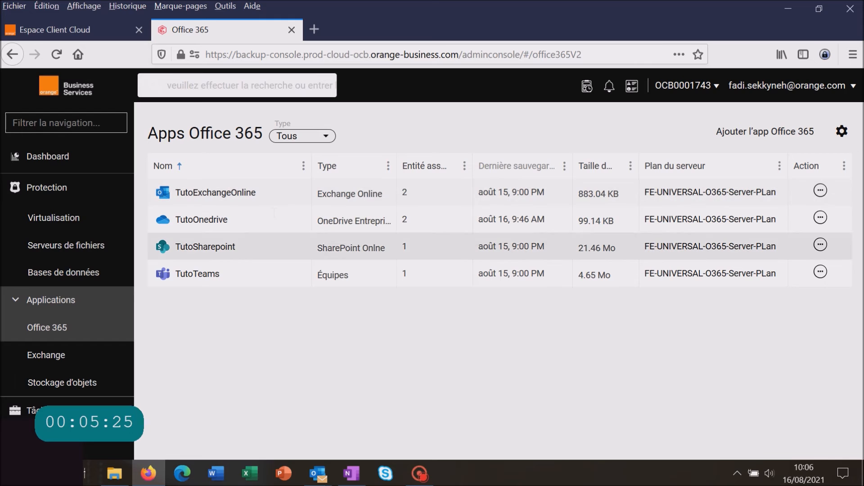
left_click(200, 221)
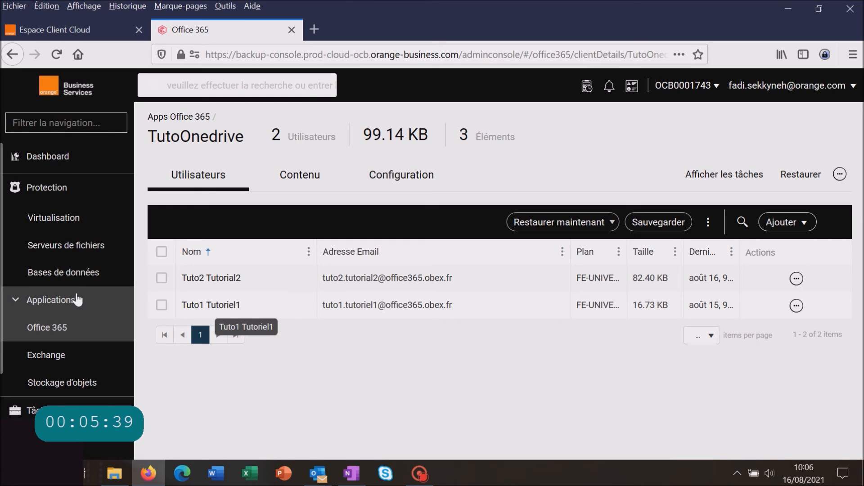
left_click(66, 299)
left_click(64, 299)
left_click(156, 116)
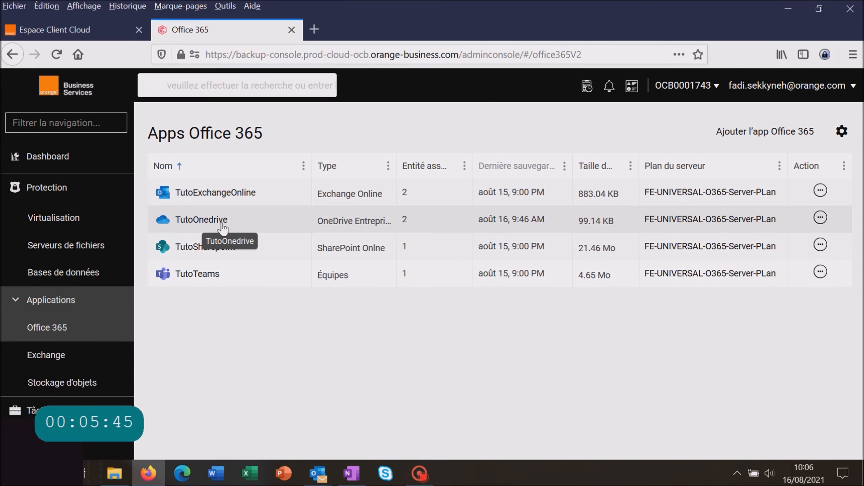
- Start a restore of the entire TutoOnedrive app from the apps list and select all of its users
left_click(819, 217)
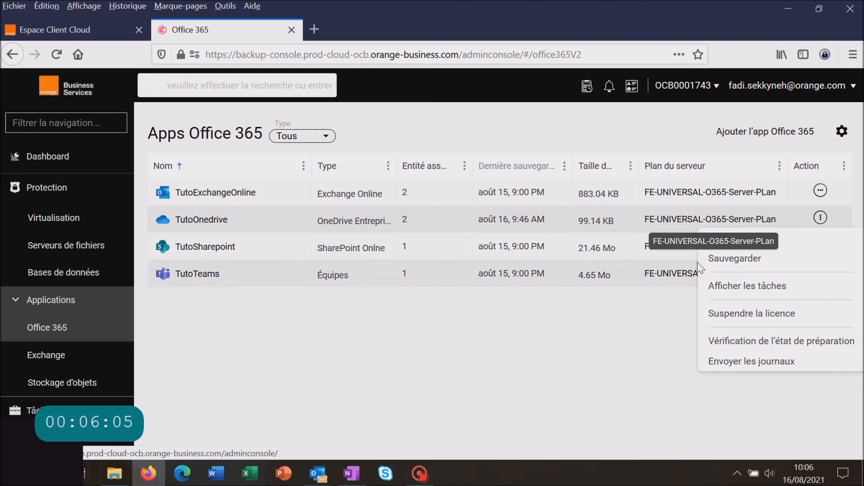
left_click(730, 238)
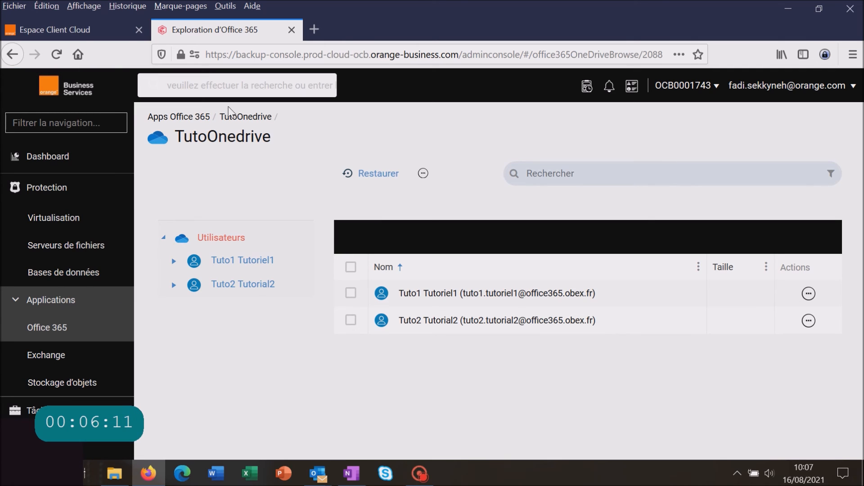
left_click(351, 267)
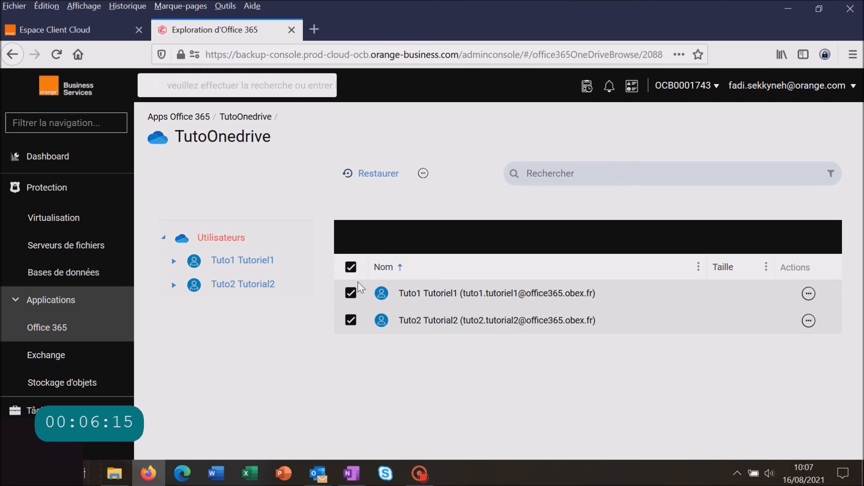
left_click(351, 292)
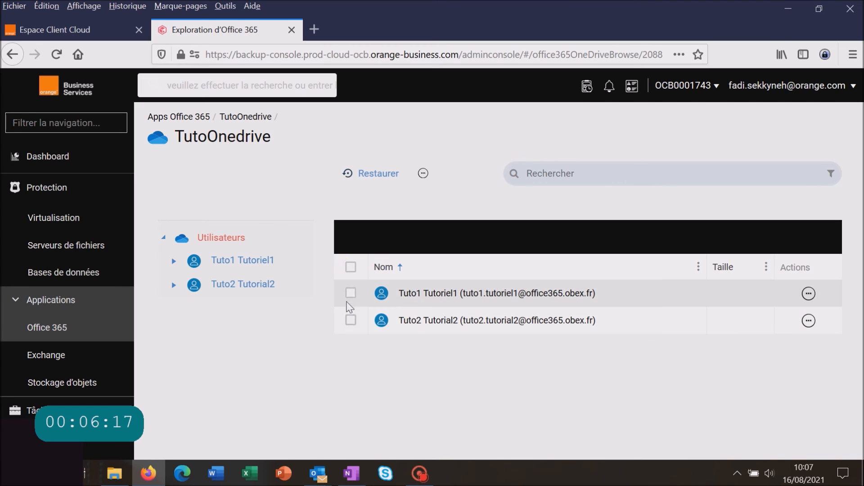
left_click(351, 268)
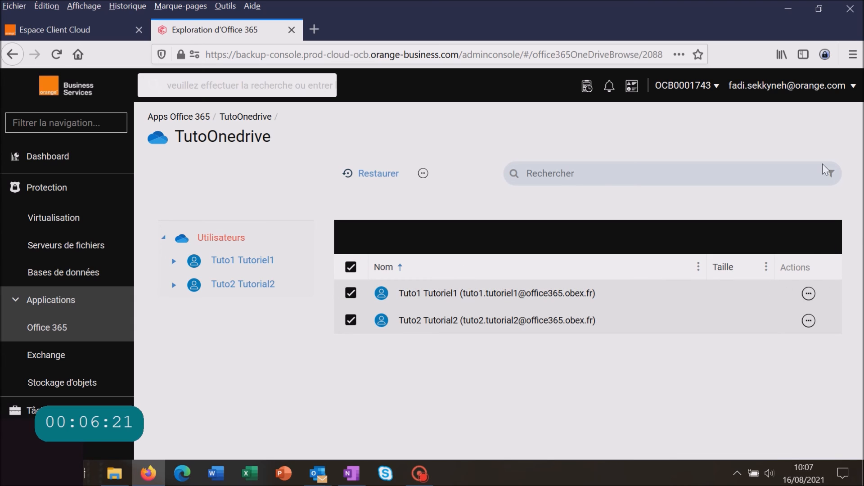
- Review the restore and existing-file options for all selected users without submitting, and return to the Office 365 apps list
left_click(365, 174)
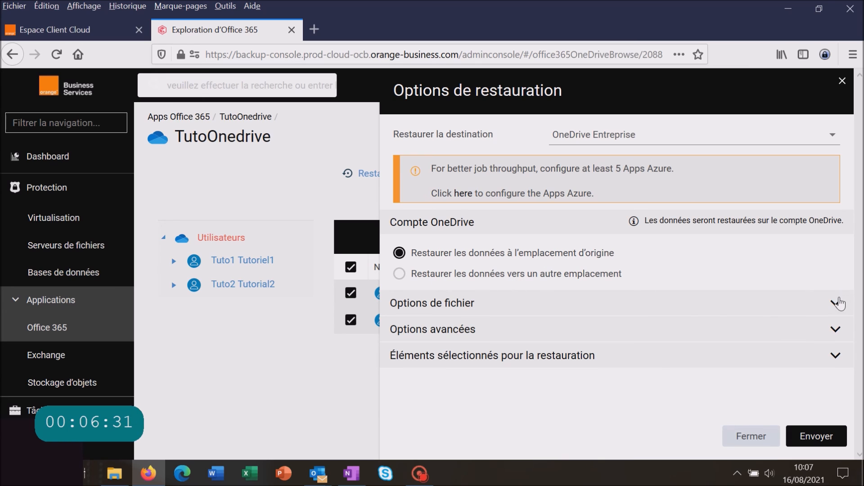
left_click(835, 302)
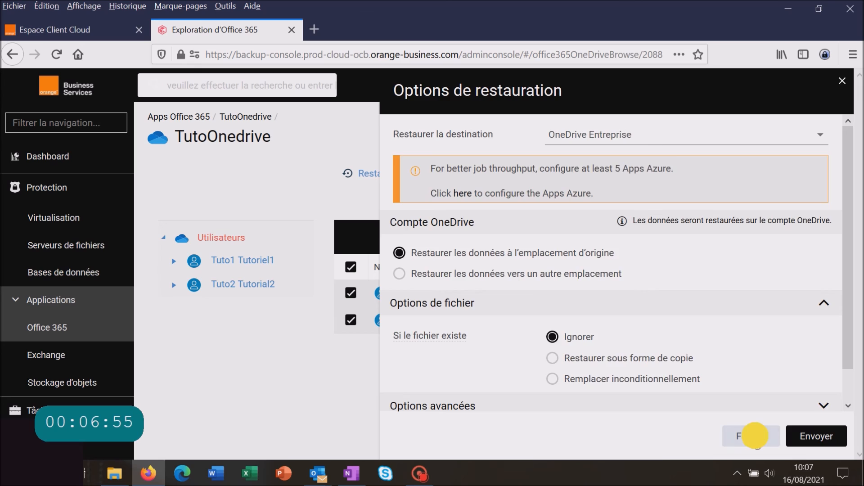
left_click(753, 437)
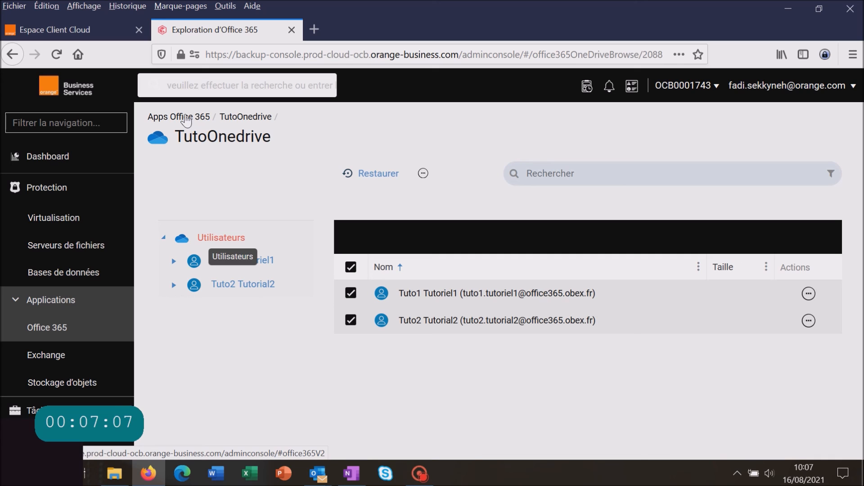
left_click(187, 118)
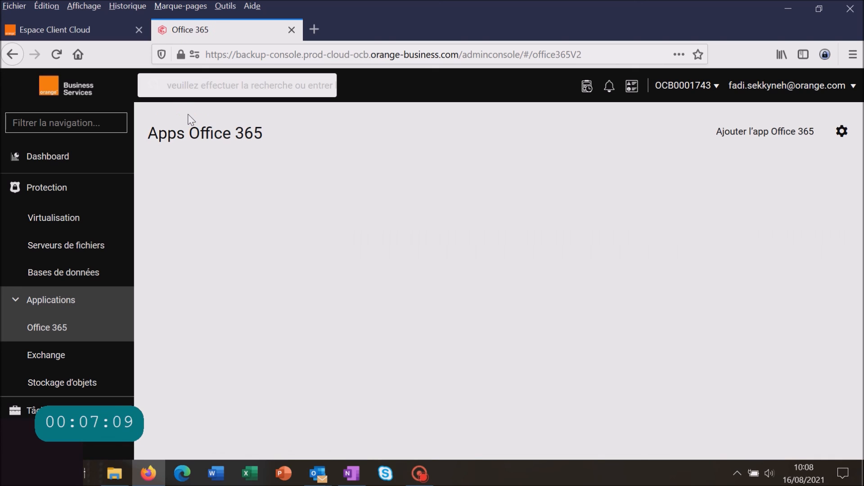